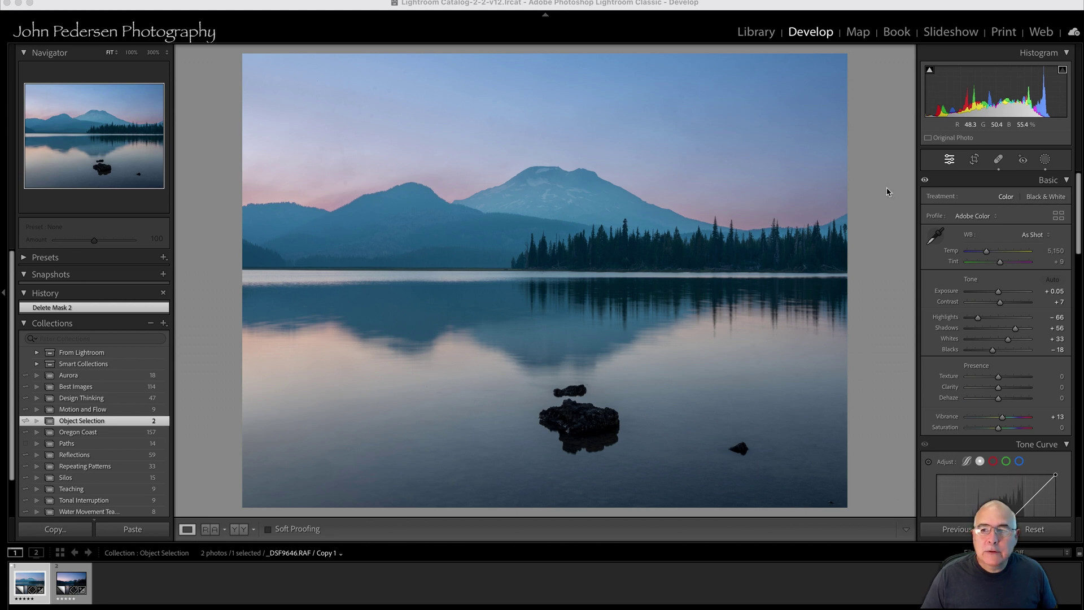
Open the Masking panel on the lake photo and show the Create New Mask type list
{"action": "left_click", "coordinate": [1045, 160]}
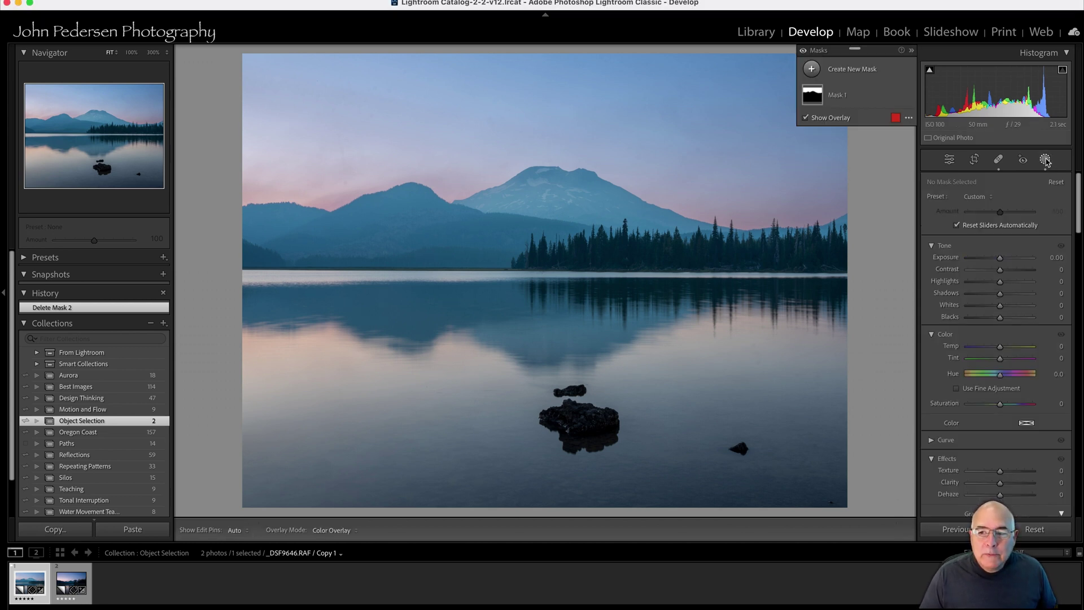
{"action": "mouse_move", "coordinate": [815, 95]}
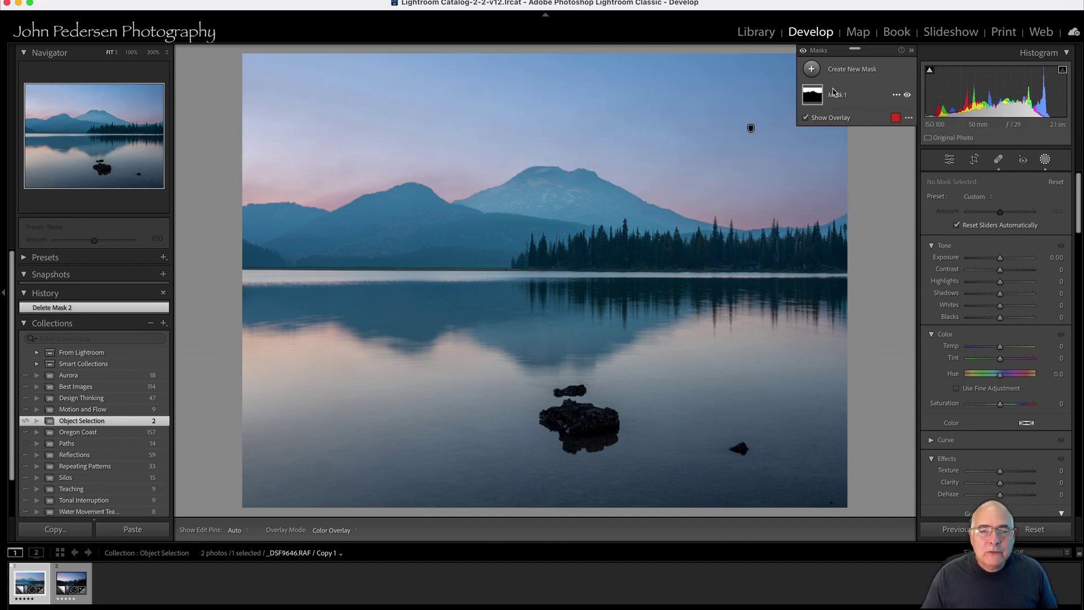
{"action": "left_click", "coordinate": [813, 72]}
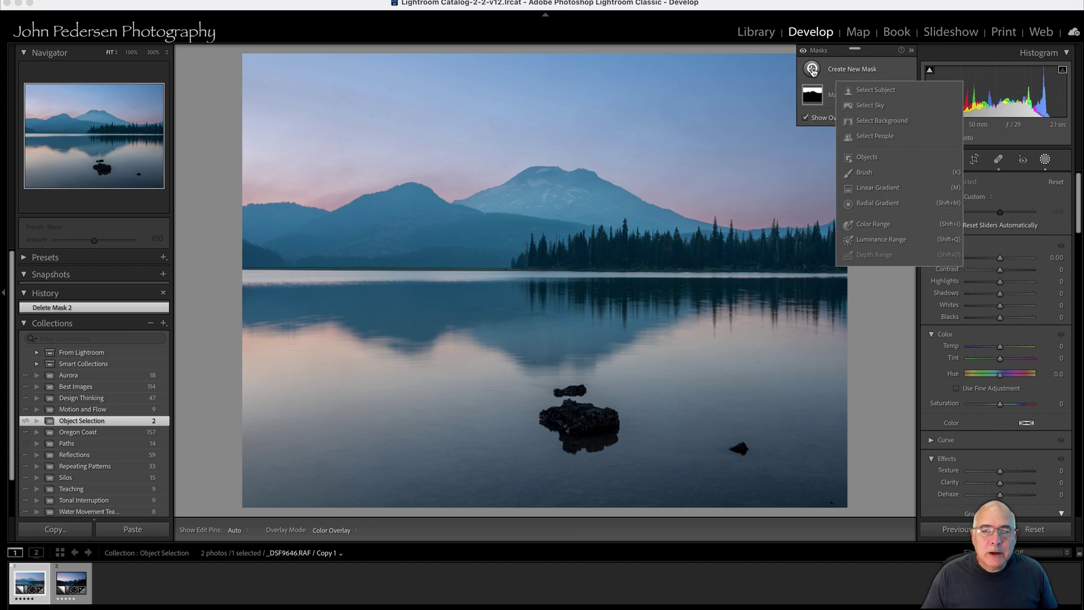
Create Mask 2 as an Objects selection brushed across the mountains and treeline
{"action": "left_click", "coordinate": [873, 162]}
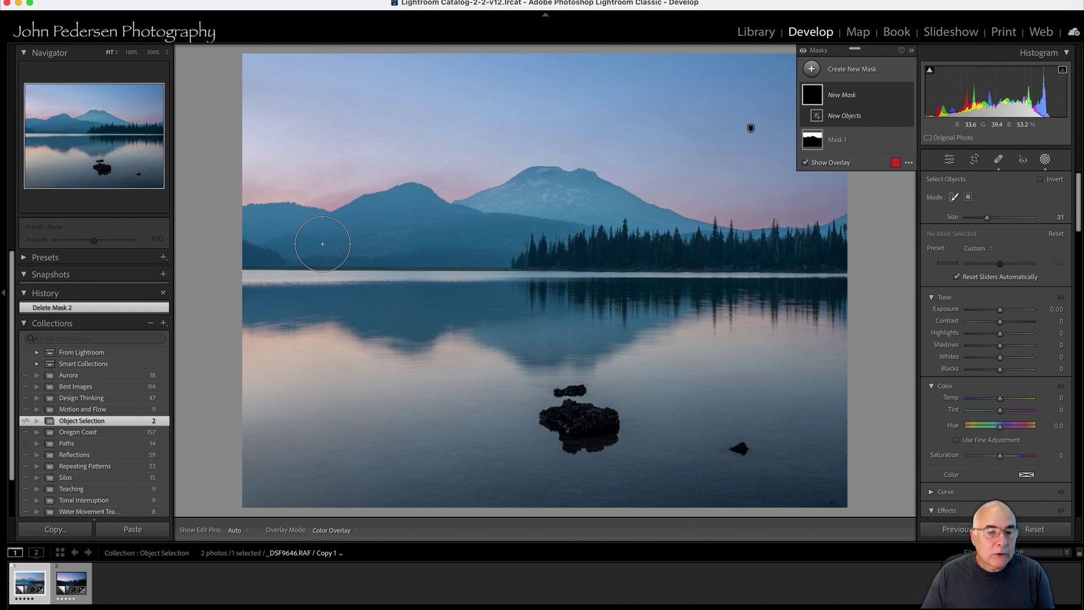
{"action": "scroll", "coordinate": [353, 248], "scroll_direction": "up", "scroll_amount": 3}
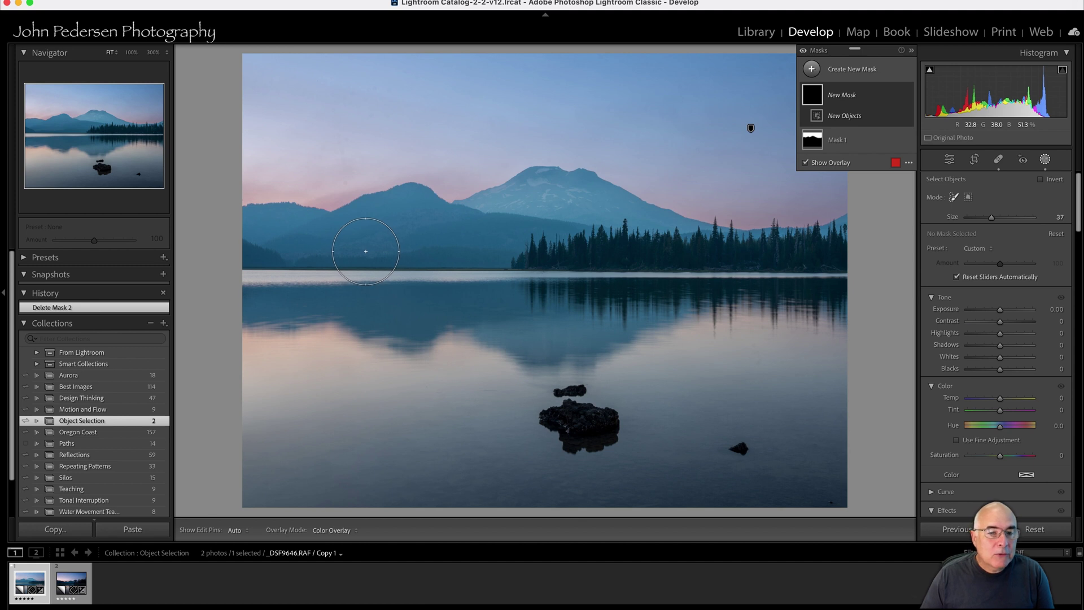
{"action": "scroll", "coordinate": [365, 251], "scroll_direction": "down", "scroll_amount": 3}
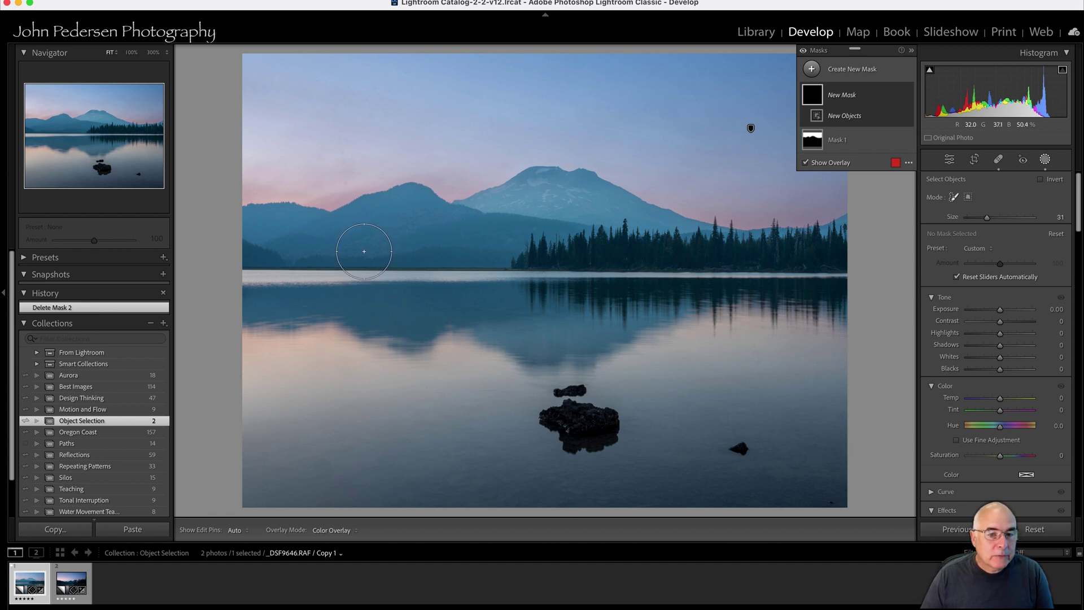
{"action": "scroll", "coordinate": [364, 248], "scroll_direction": "up", "scroll_amount": 2}
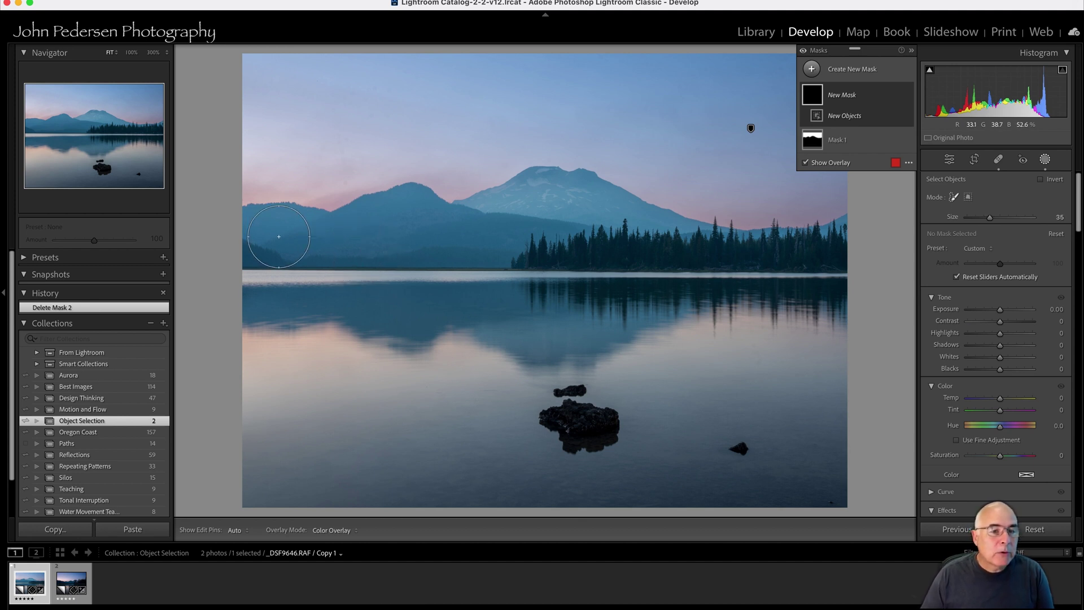
{"action": "mouse_move", "coordinate": [246, 223]}
{"action": "left_mouse_down"}
{"action": "mouse_move", "coordinate": [571, 192]}
{"action": "mouse_move", "coordinate": [703, 245]}
{"action": "mouse_move", "coordinate": [855, 235]}
{"action": "mouse_move", "coordinate": [617, 240]}
{"action": "mouse_move", "coordinate": [682, 246]}
{"action": "mouse_move", "coordinate": [489, 234]}
{"action": "mouse_move", "coordinate": [436, 238]}
{"action": "mouse_move", "coordinate": [524, 243]}
{"action": "mouse_move", "coordinate": [242, 243]}
{"action": "mouse_move", "coordinate": [631, 245]}
{"action": "left_mouse_up"}
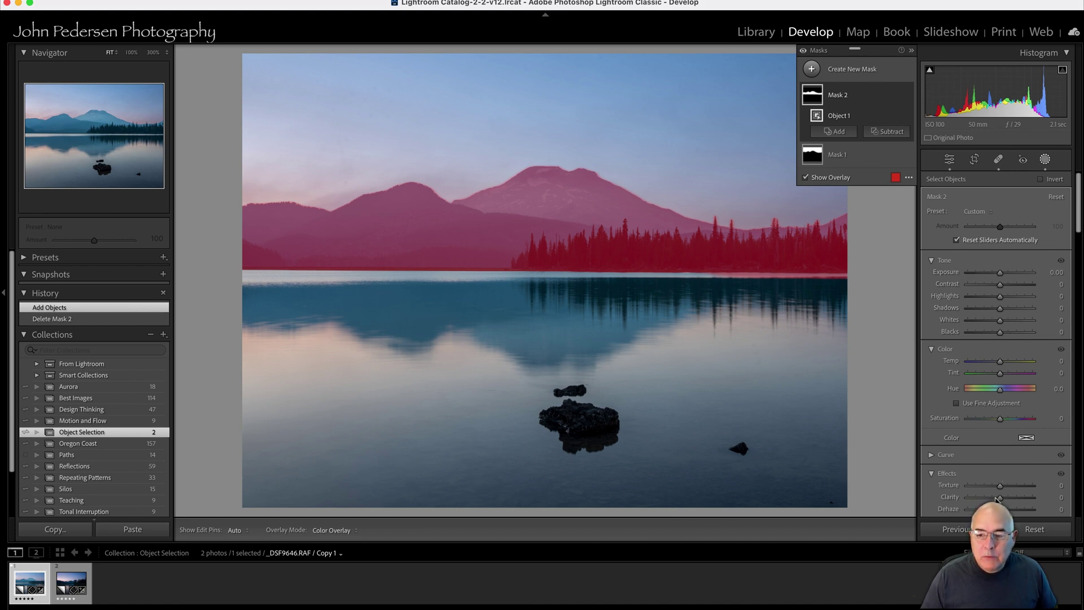
Hide the overlay and set Mask 2 to Dehaze 32, Temp 15, Contrast 30, Blacks -8
{"action": "key", "text": "shift+w"}
{"action": "left_click_drag", "start_coordinate": [1000, 509], "coordinate": [1009, 509]}
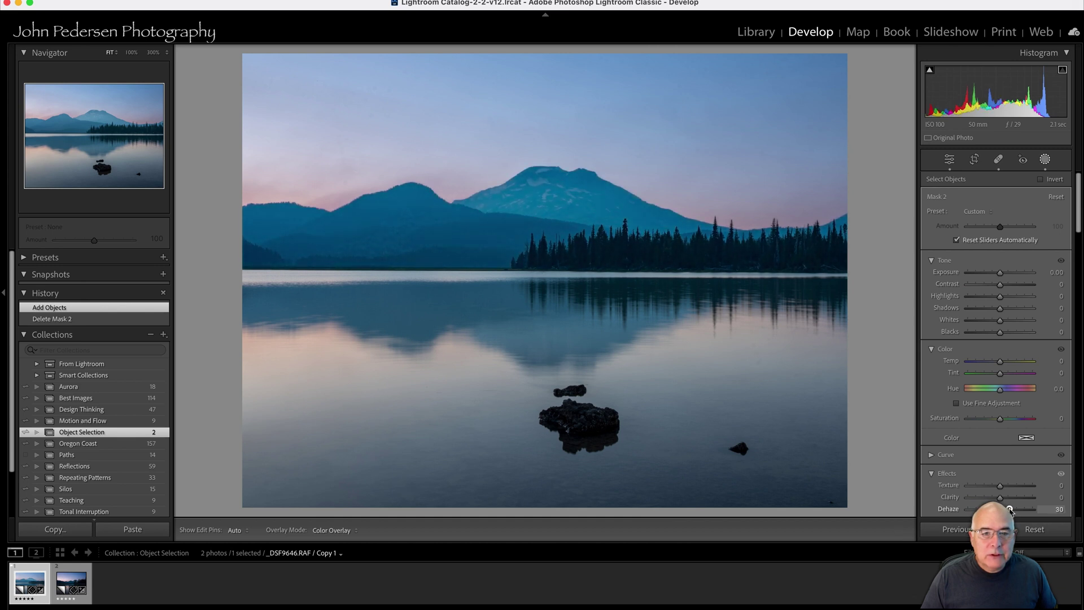
{"action": "left_click_drag", "start_coordinate": [1011, 510], "coordinate": [1014, 511]}
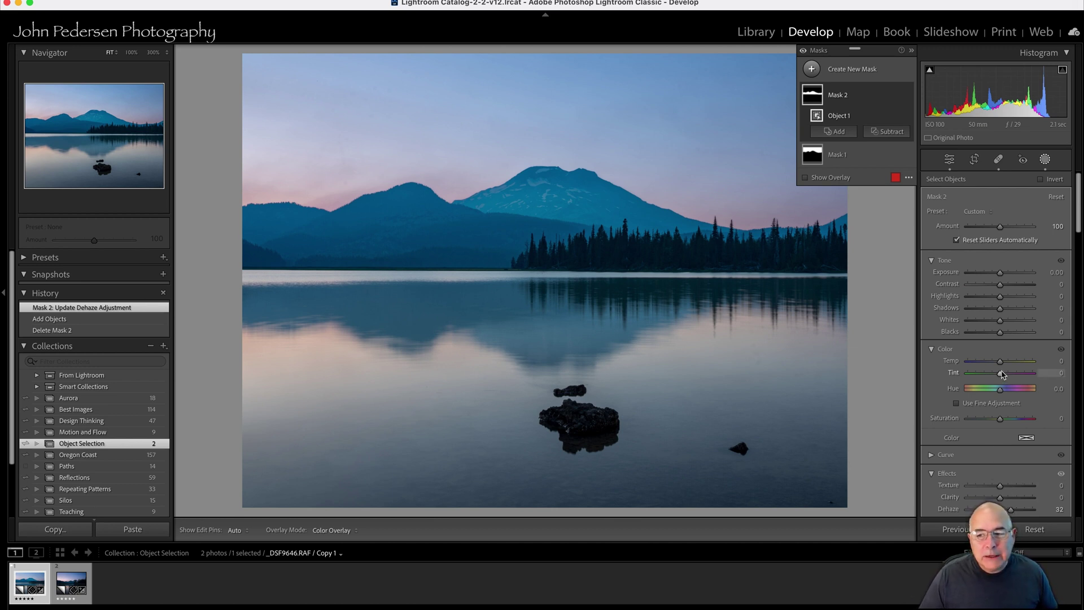
{"action": "left_click_drag", "start_coordinate": [1001, 364], "coordinate": [1005, 362]}
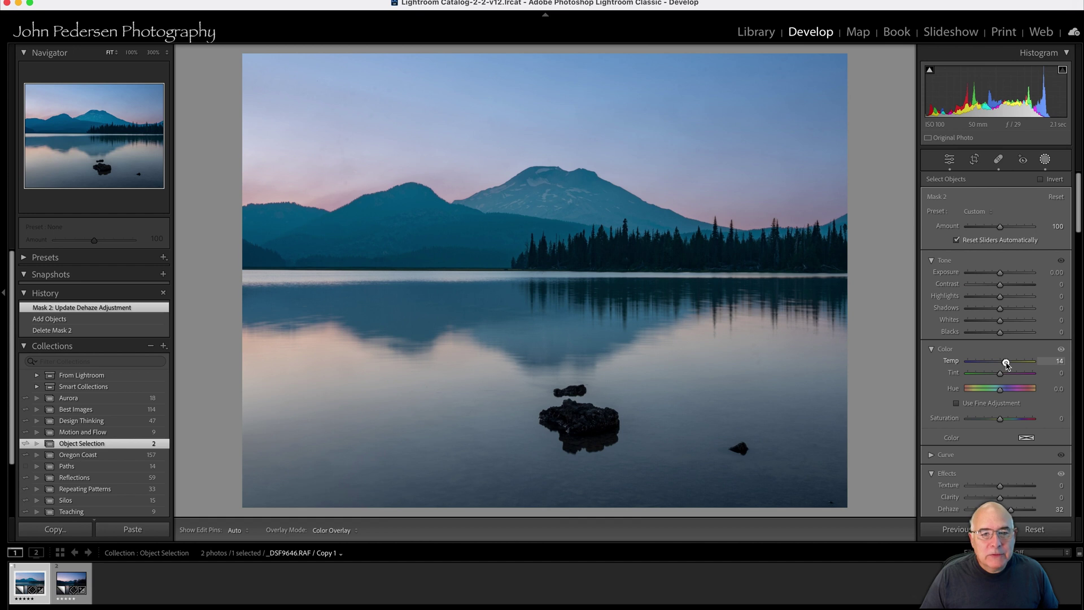
{"action": "left_click_drag", "start_coordinate": [1006, 365], "coordinate": [1006, 364]}
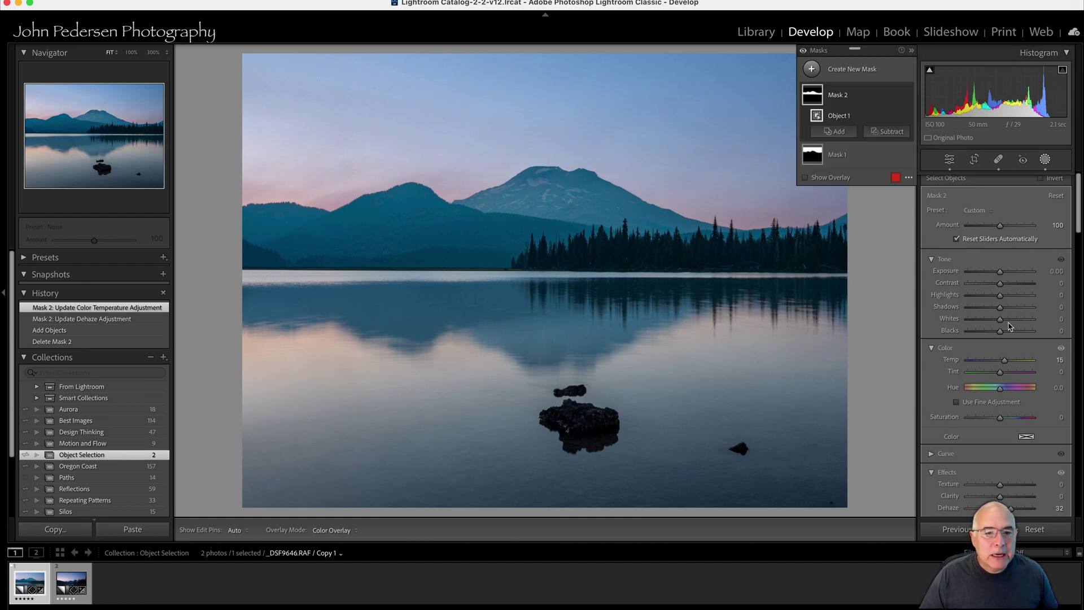
{"action": "left_click_drag", "start_coordinate": [1001, 284], "coordinate": [1010, 284]}
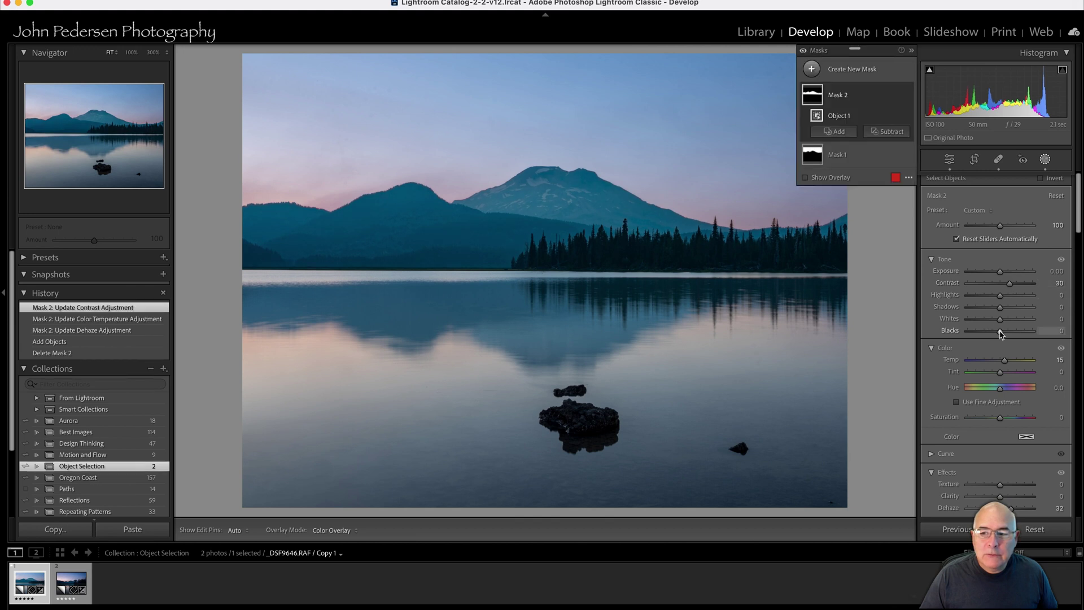
{"action": "left_click_drag", "start_coordinate": [999, 332], "coordinate": [997, 333]}
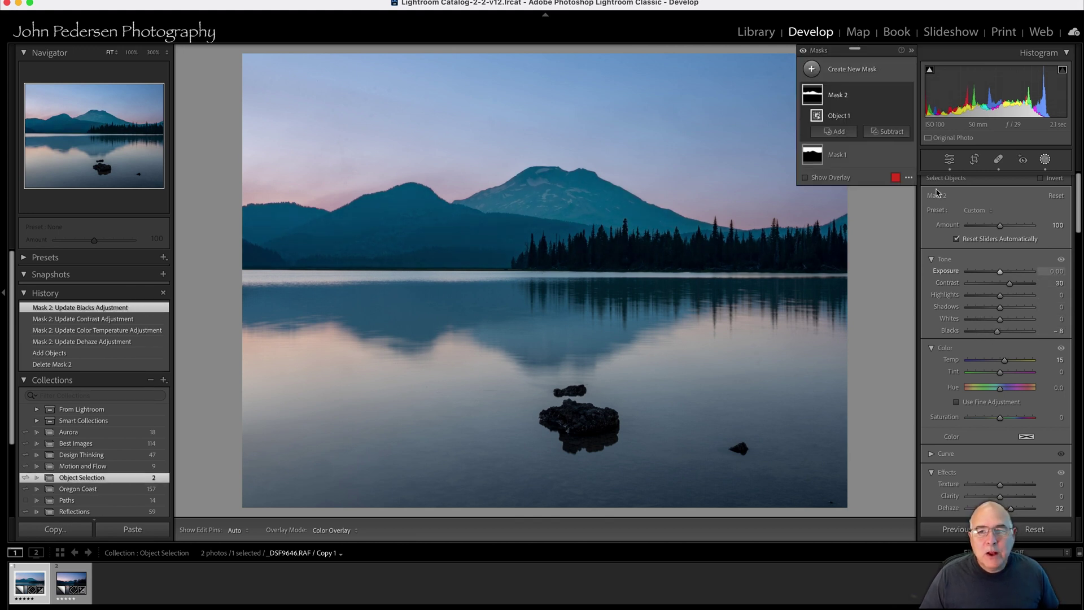
Toggle Mask 2's effect off and on twice to compare, then close masking
{"action": "left_click", "coordinate": [908, 95]}
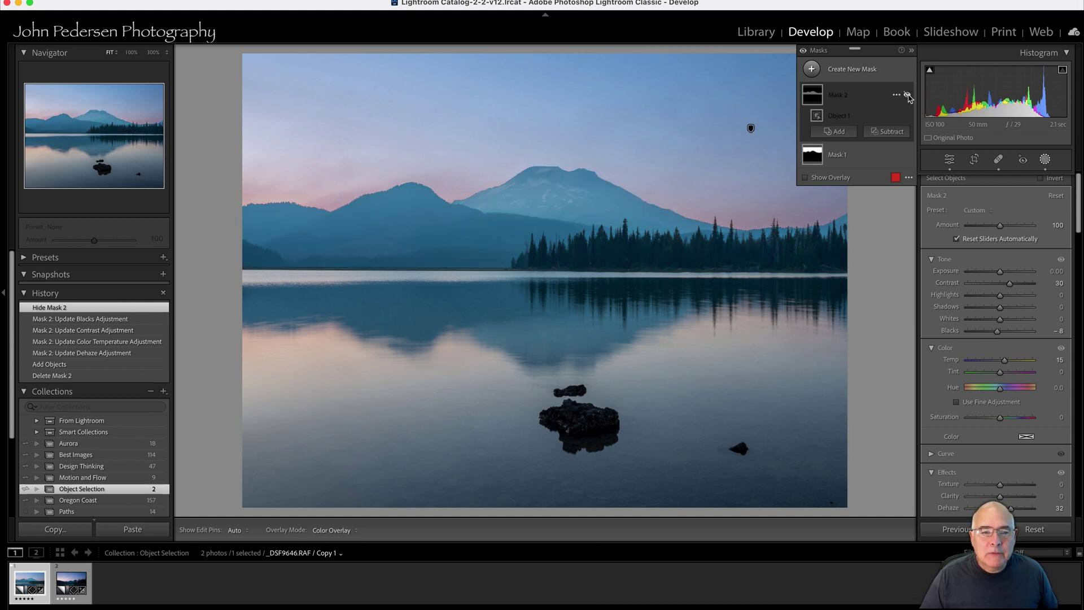
{"action": "left_click", "coordinate": [907, 95]}
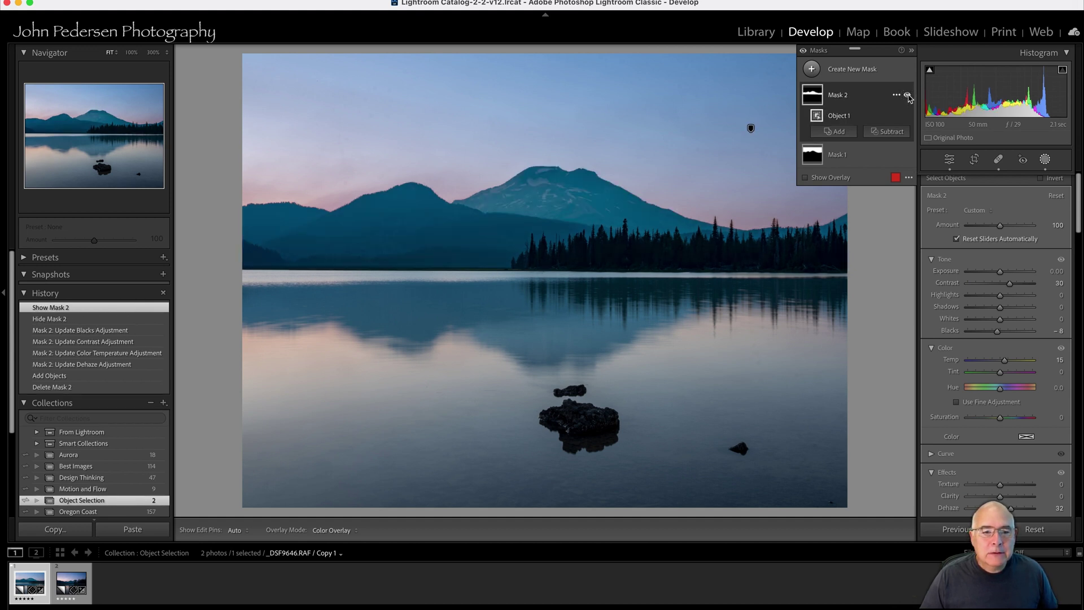
{"action": "left_click", "coordinate": [907, 95]}
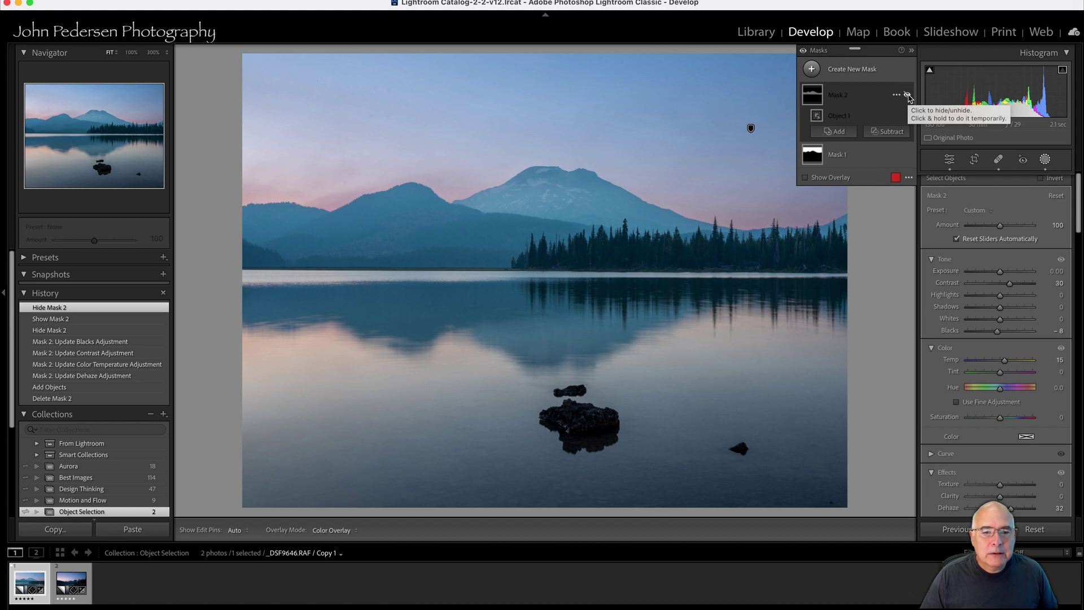
{"action": "left_click", "coordinate": [907, 95]}
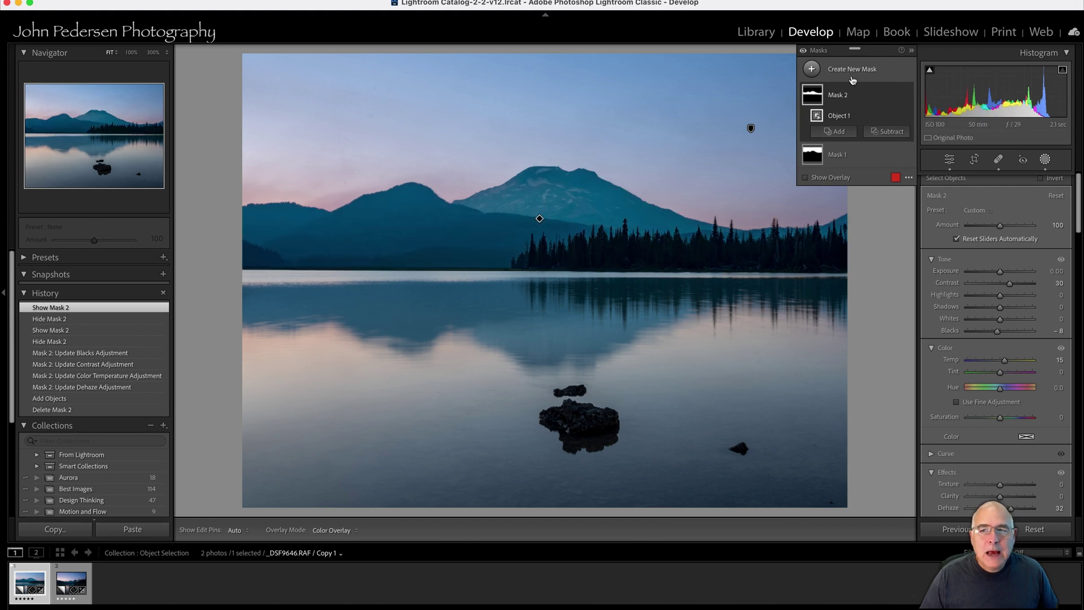
{"action": "left_click", "coordinate": [1047, 160]}
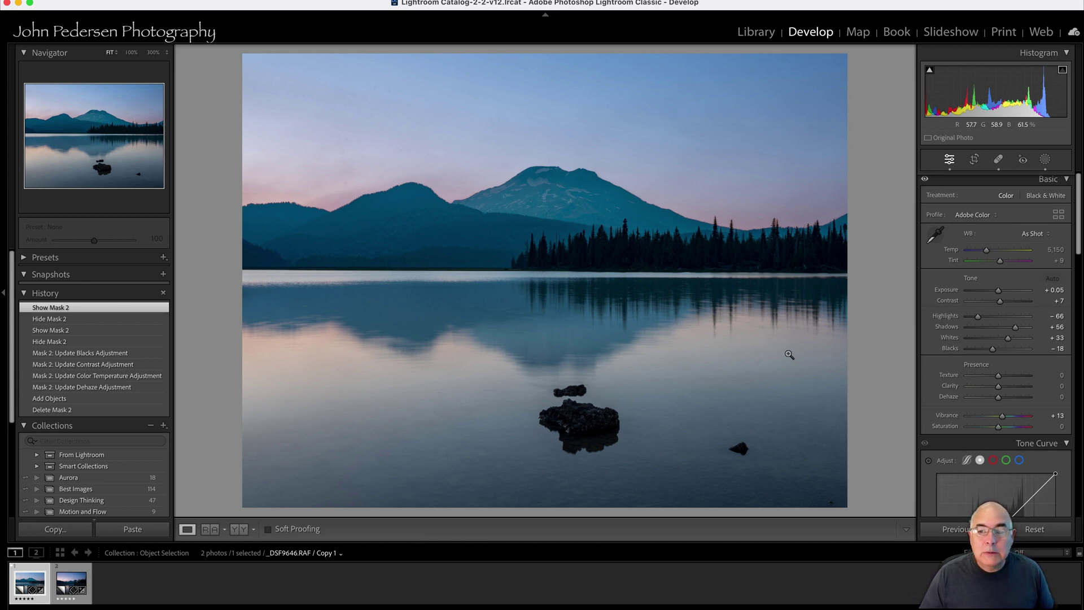
Add Mask 3, a linear gradient dragged from the rocks upward over the lower lake
{"action": "left_click", "coordinate": [1045, 160]}
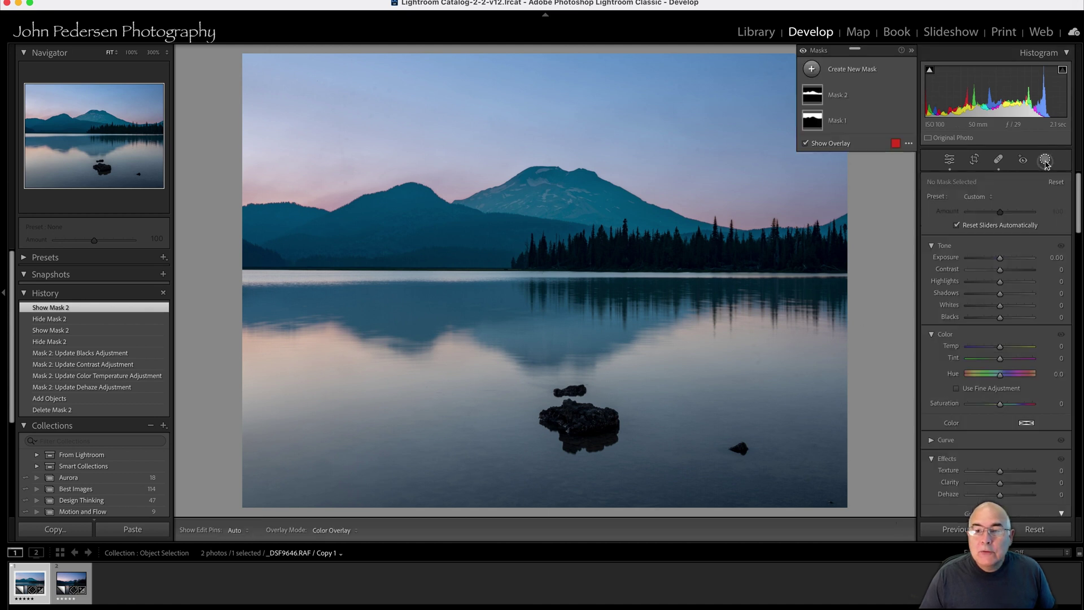
{"action": "left_click", "coordinate": [812, 70]}
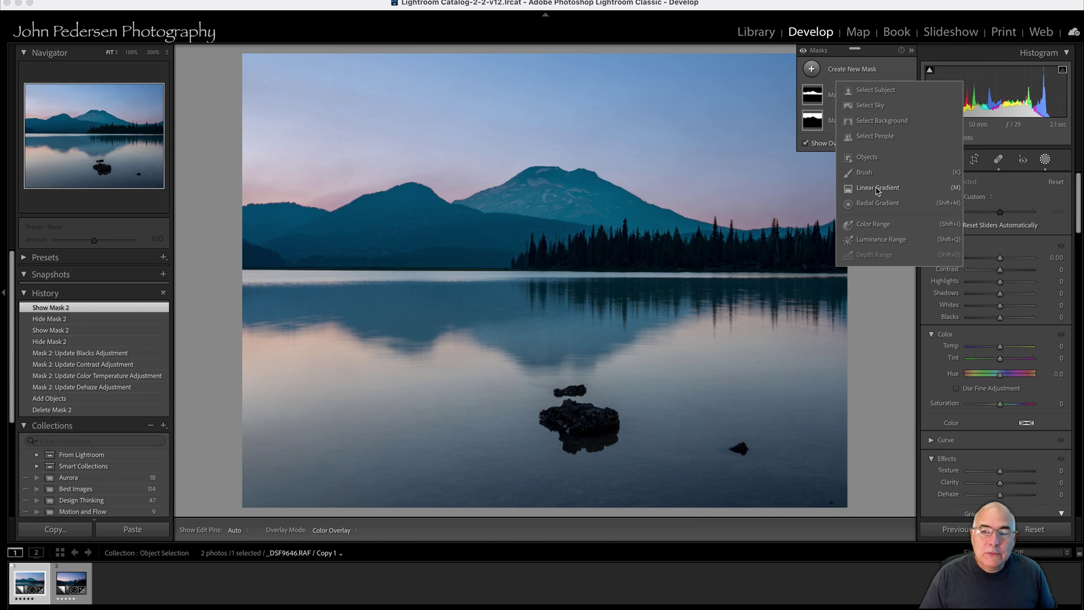
{"action": "left_click", "coordinate": [888, 192]}
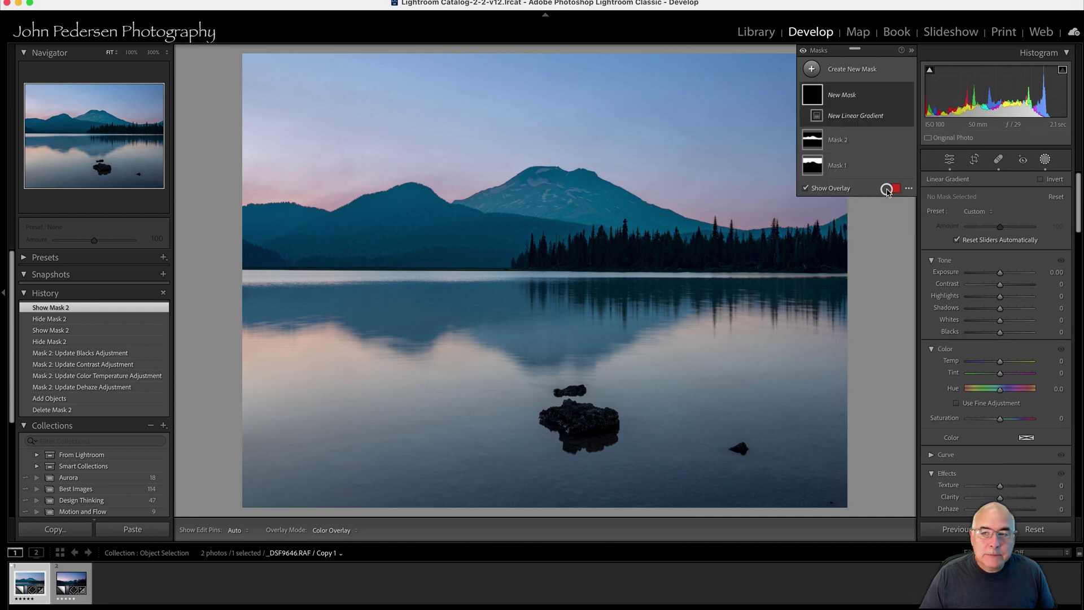
{"action": "left_click_drag", "start_coordinate": [531, 420], "coordinate": [522, 306]}
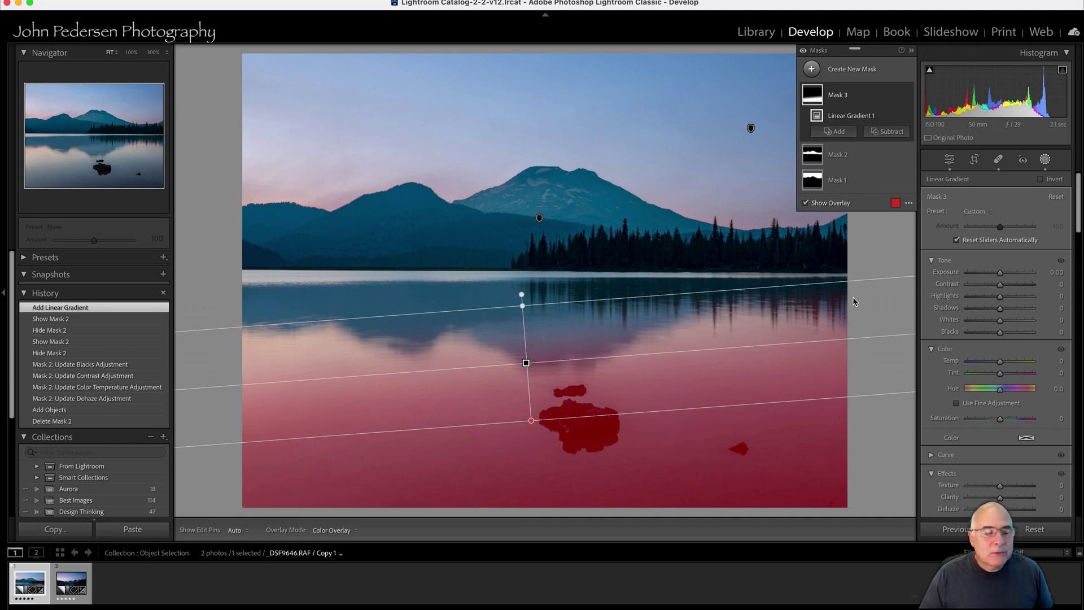
{"action": "mouse_move", "coordinate": [900, 180]}
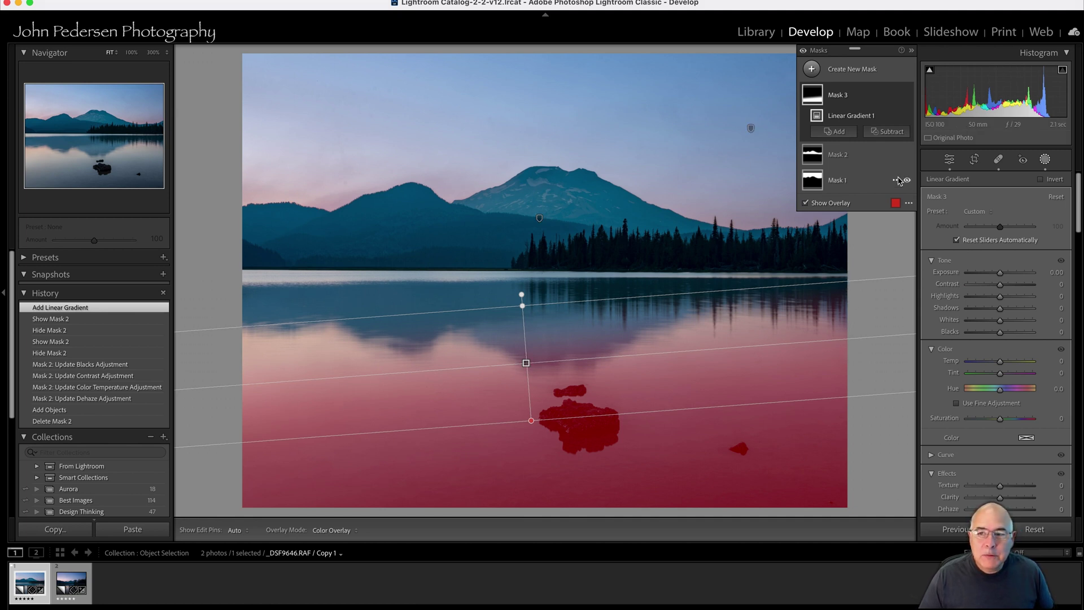
Subtract an Objects selection of the central rocks from Mask 3
{"action": "left_click", "coordinate": [891, 132]}
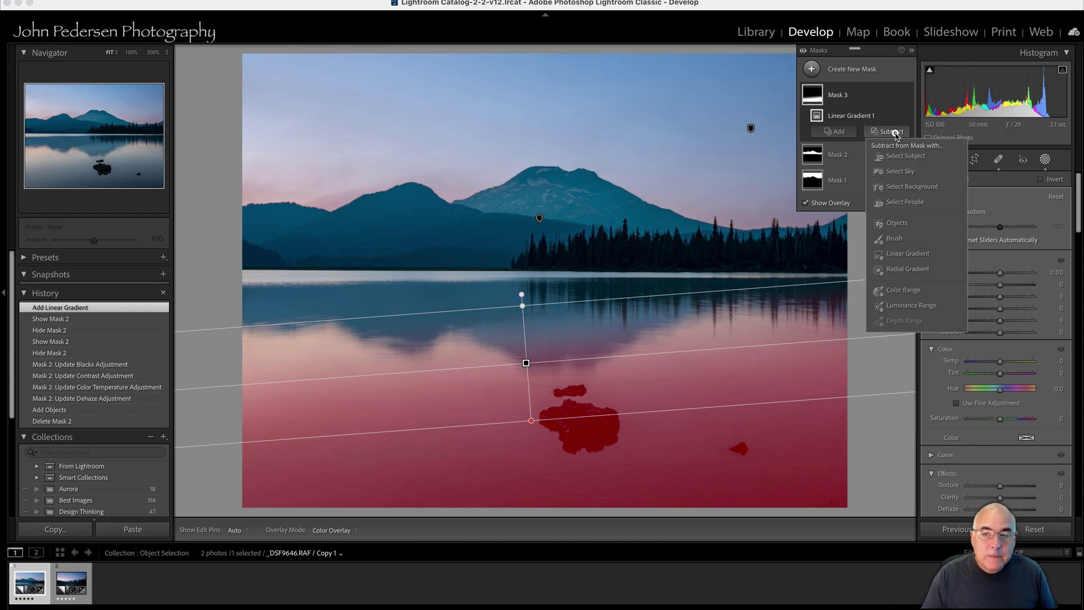
{"action": "left_click", "coordinate": [897, 223]}
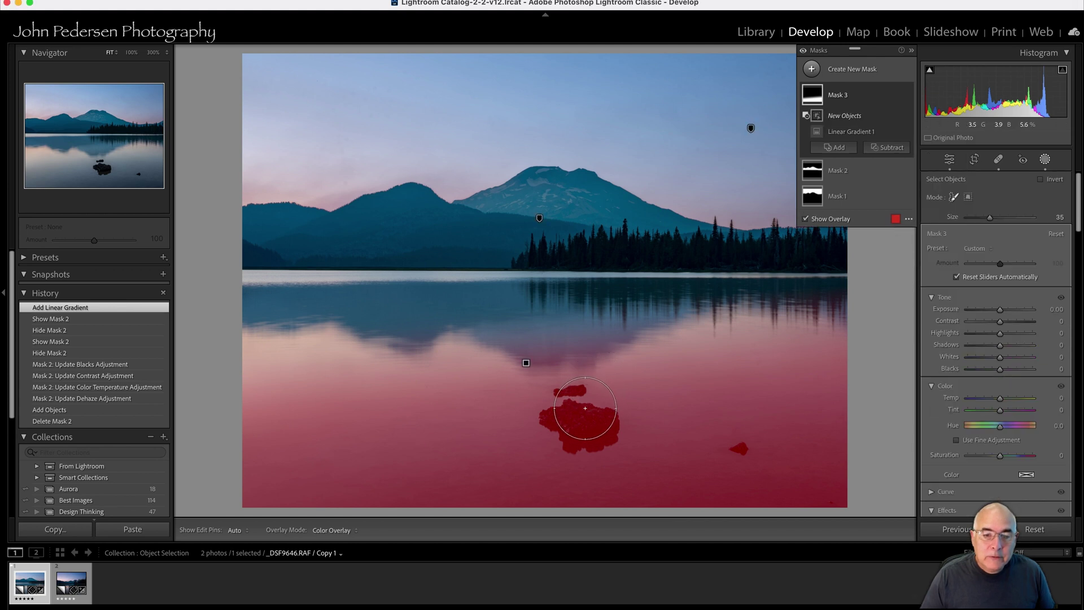
{"action": "mouse_move", "coordinate": [581, 424]}
{"action": "left_mouse_down"}
{"action": "mouse_move", "coordinate": [557, 415]}
{"action": "mouse_move", "coordinate": [598, 423]}
{"action": "left_mouse_up"}
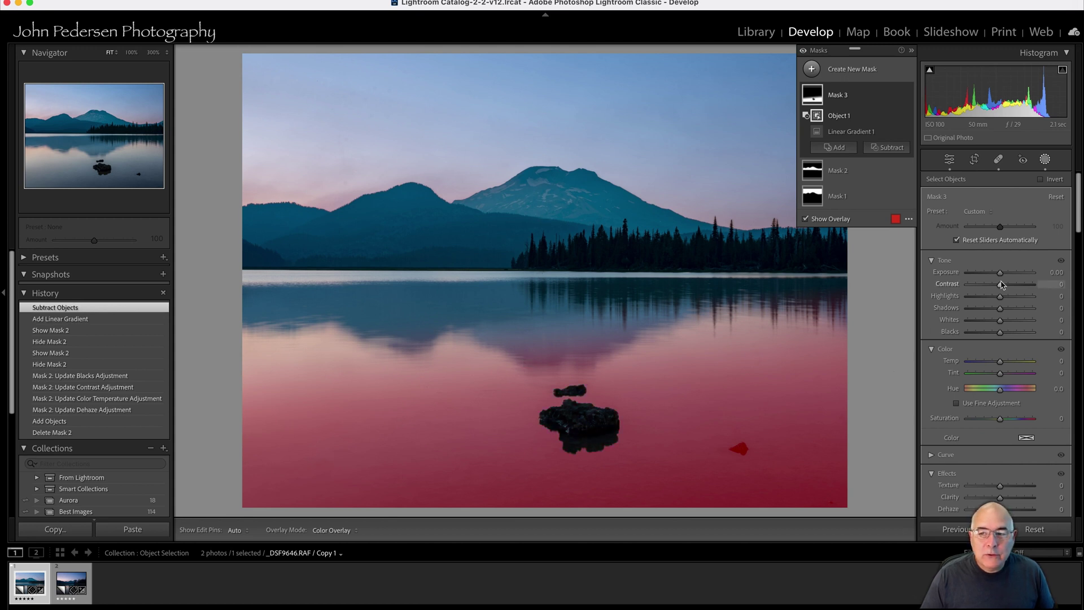
Set Mask 3 to Exposure -0.80, Temp -9 and Tint 20, toggling it to compare
{"action": "left_click_drag", "start_coordinate": [1000, 275], "coordinate": [993, 275]}
{"action": "left_click_drag", "start_coordinate": [1000, 361], "coordinate": [1007, 373]}
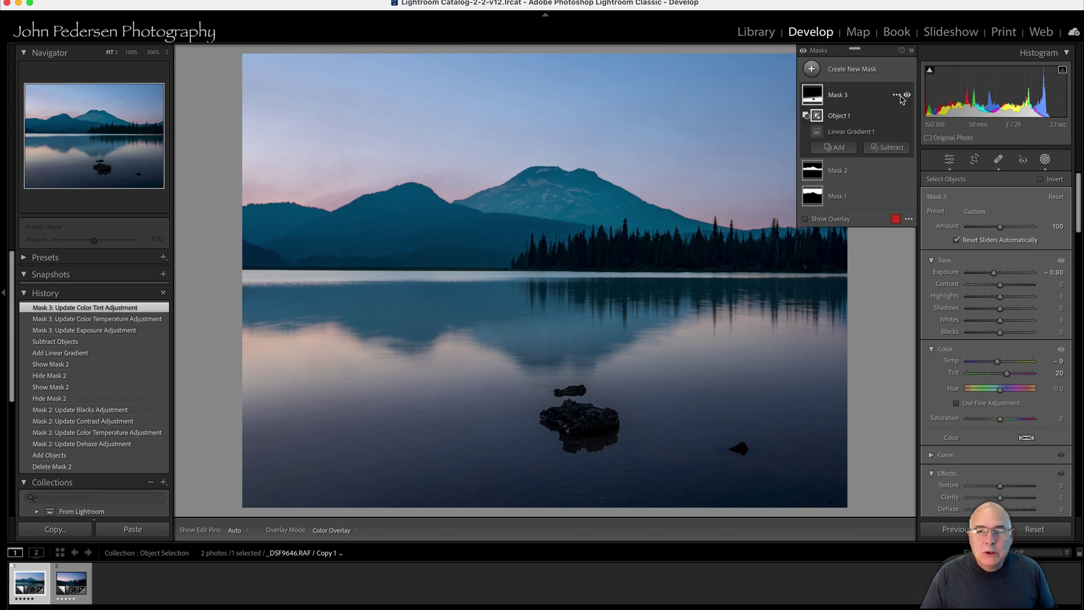
{"action": "left_click", "coordinate": [907, 96]}
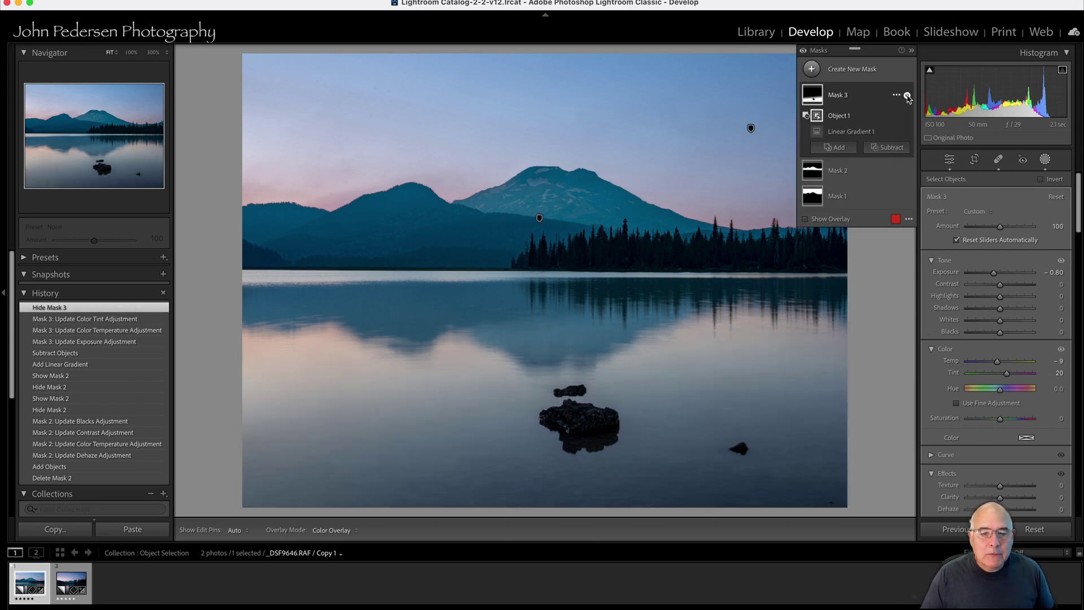
{"action": "left_click", "coordinate": [907, 96]}
{"action": "left_click", "coordinate": [908, 96]}
{"action": "left_click", "coordinate": [907, 96]}
{"action": "left_click", "coordinate": [907, 96]}
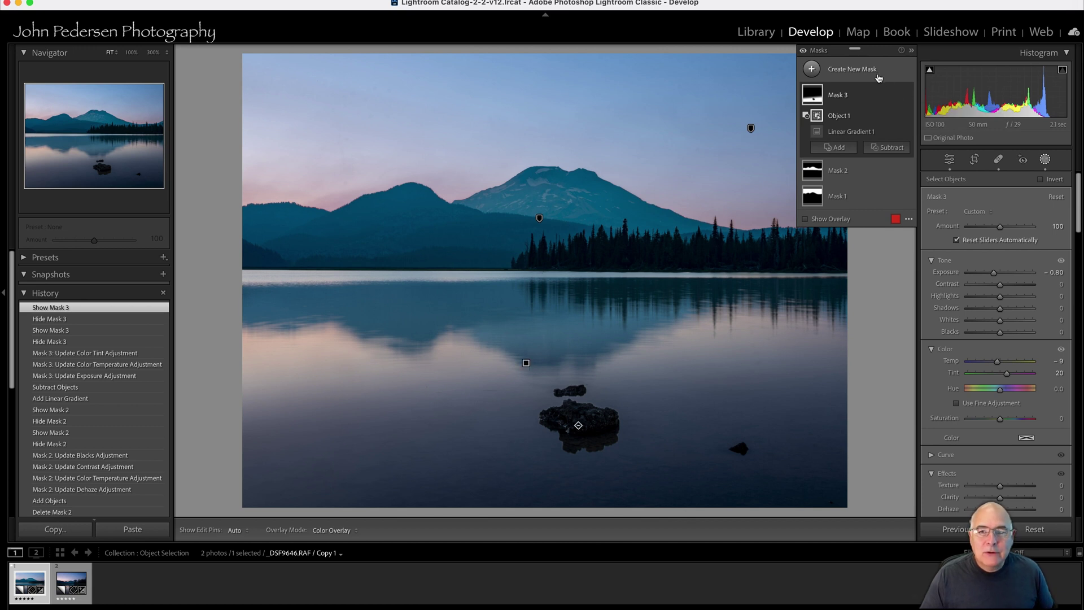
Add an Objects mask of the central rocks with Shadows 20, then exit masking
{"action": "left_click", "coordinate": [812, 68]}
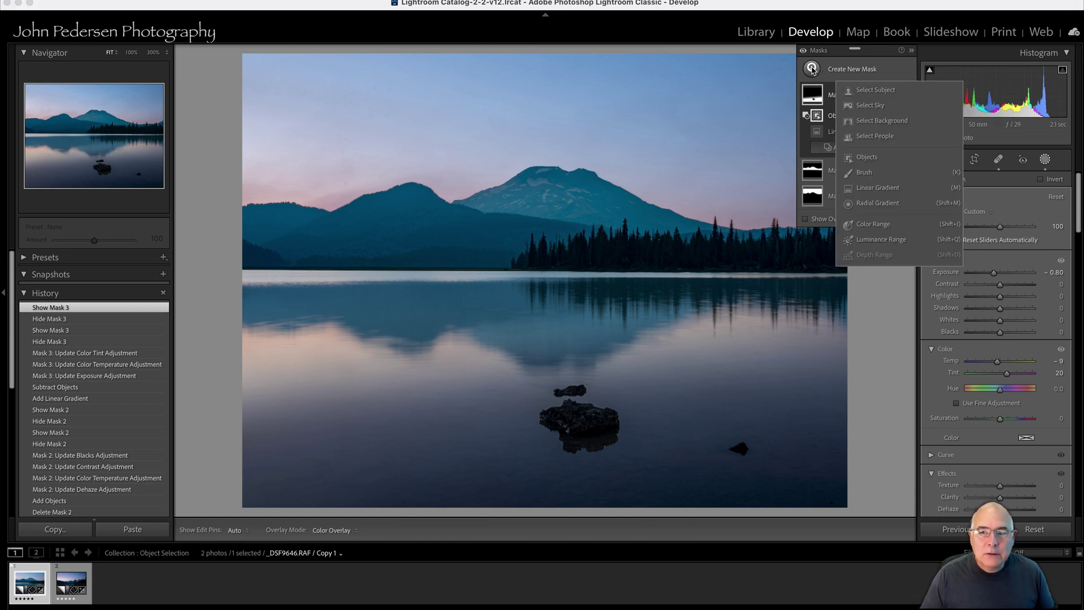
{"action": "left_click", "coordinate": [867, 160]}
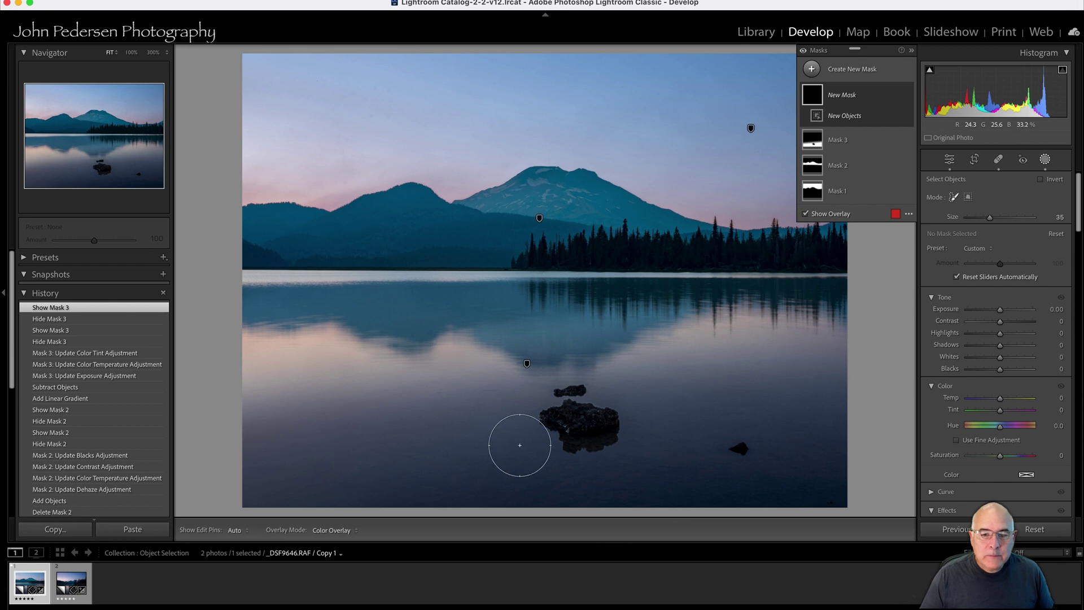
{"action": "mouse_move", "coordinate": [585, 429]}
{"action": "left_mouse_down"}
{"action": "mouse_move", "coordinate": [564, 418]}
{"action": "mouse_move", "coordinate": [573, 410]}
{"action": "left_mouse_up"}
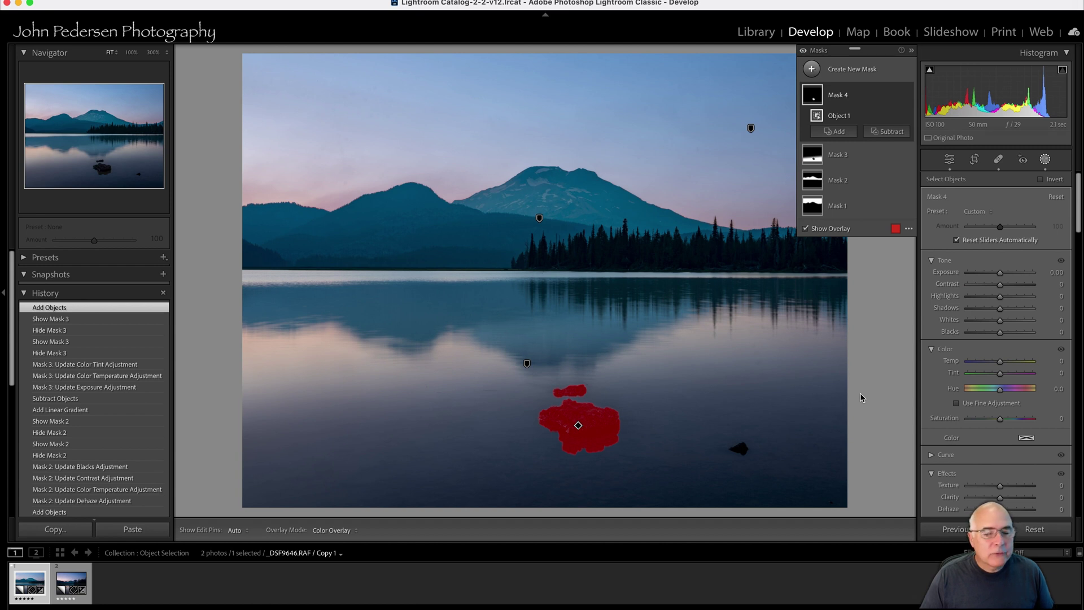
{"action": "left_click_drag", "start_coordinate": [1000, 309], "coordinate": [1007, 310]}
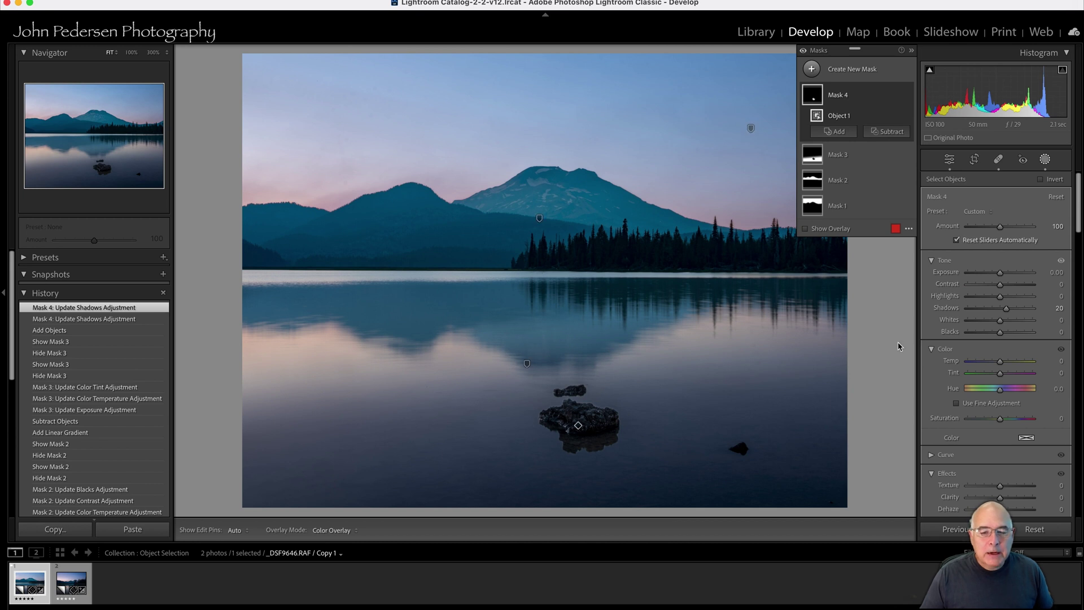
{"action": "left_click", "coordinate": [1045, 160]}
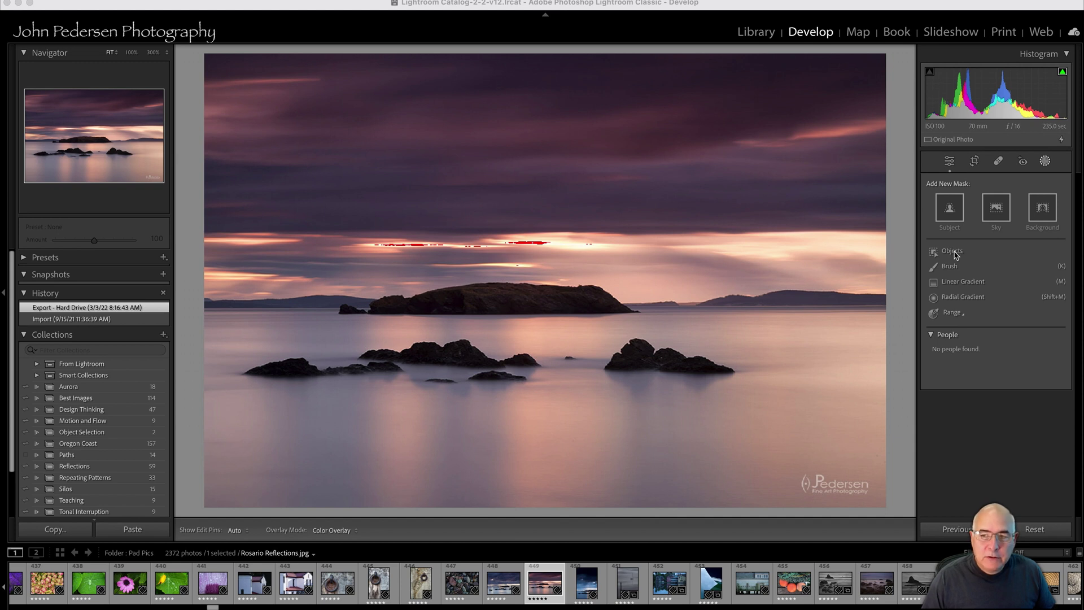
Brush an Objects mask over the central island of Rosario Reflections with a smaller brush
{"action": "left_click", "coordinate": [952, 252]}
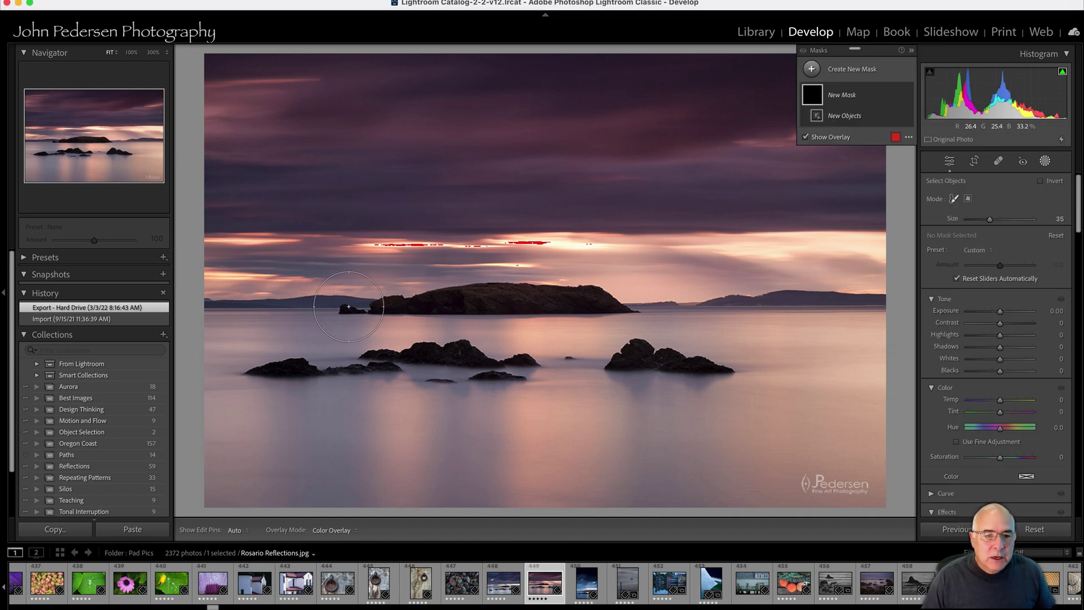
{"action": "scroll", "coordinate": [349, 306], "scroll_direction": "down", "scroll_amount": 5}
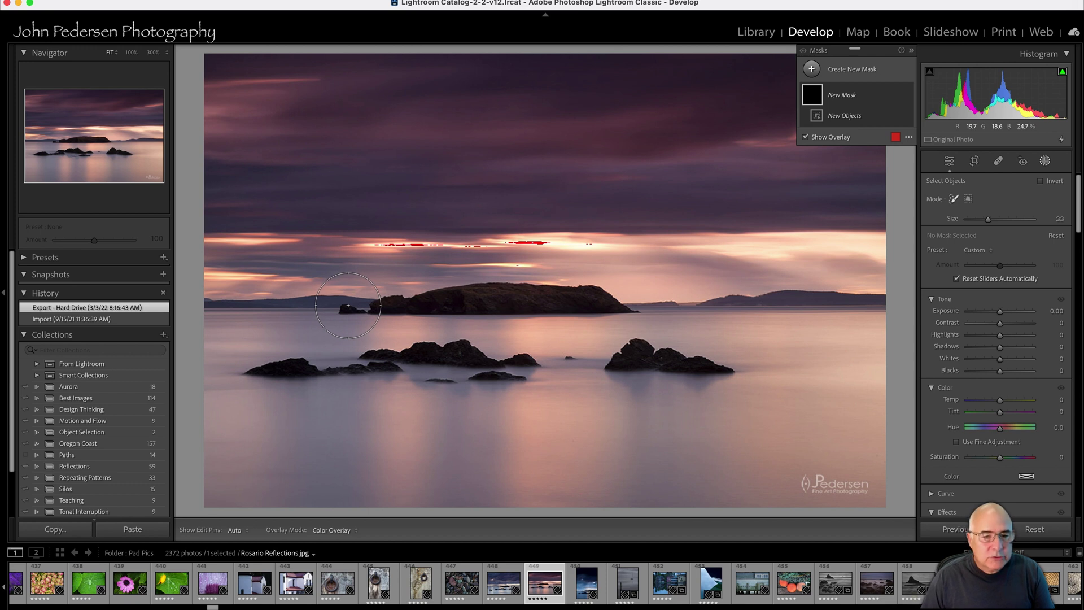
{"action": "scroll", "coordinate": [346, 307], "scroll_direction": "down", "scroll_amount": 3}
{"action": "mouse_move", "coordinate": [346, 307]}
{"action": "left_mouse_down"}
{"action": "mouse_move", "coordinate": [548, 298]}
{"action": "mouse_move", "coordinate": [631, 308]}
{"action": "left_mouse_up"}
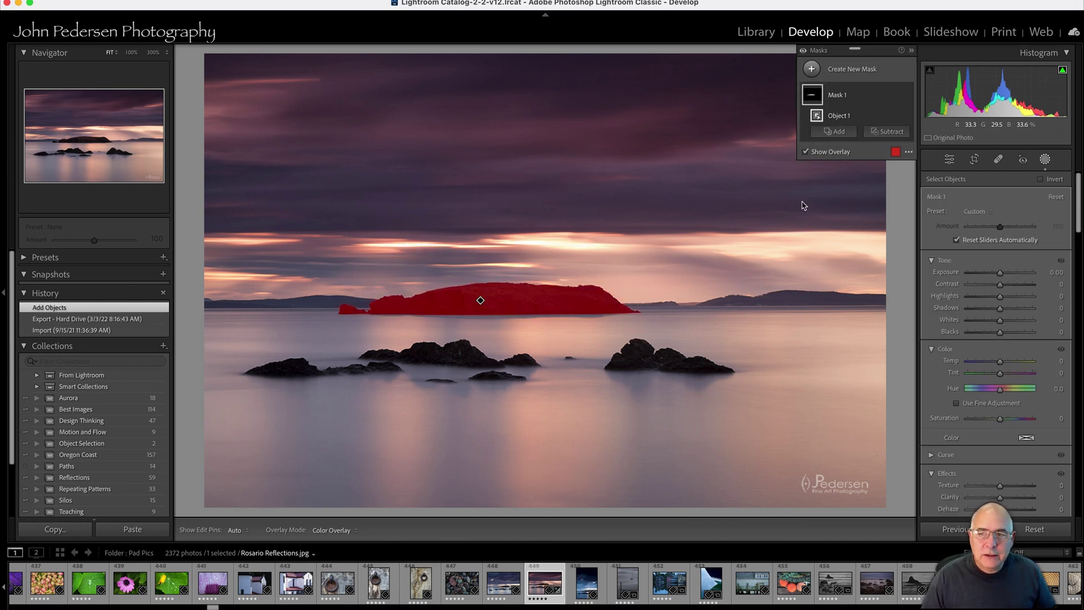
Add an Object 2 selection of the foreground rocks to Mask 1
{"action": "left_click", "coordinate": [841, 133]}
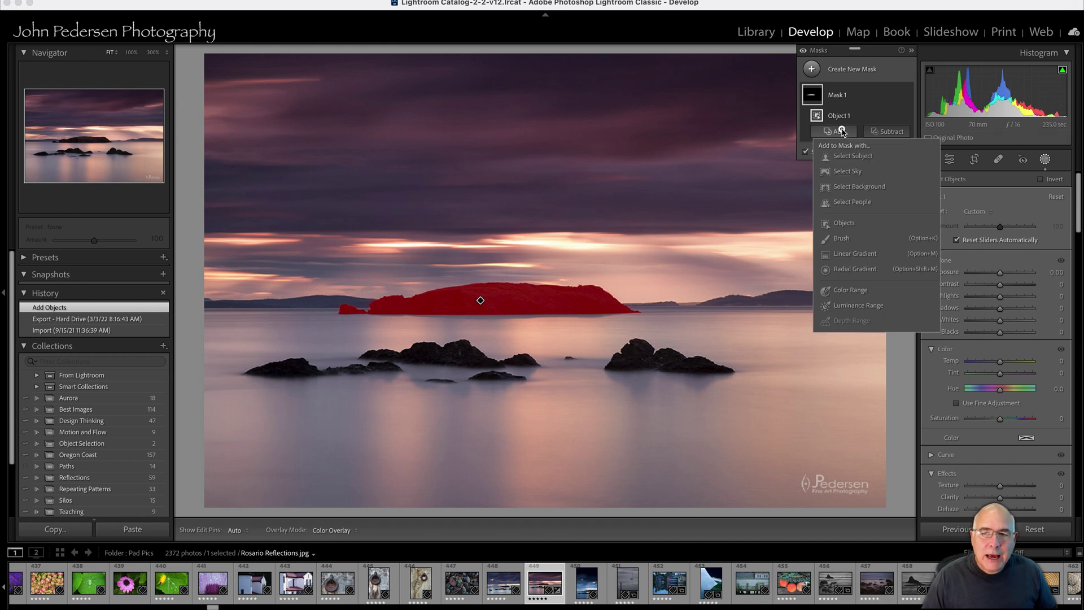
{"action": "left_click", "coordinate": [843, 224]}
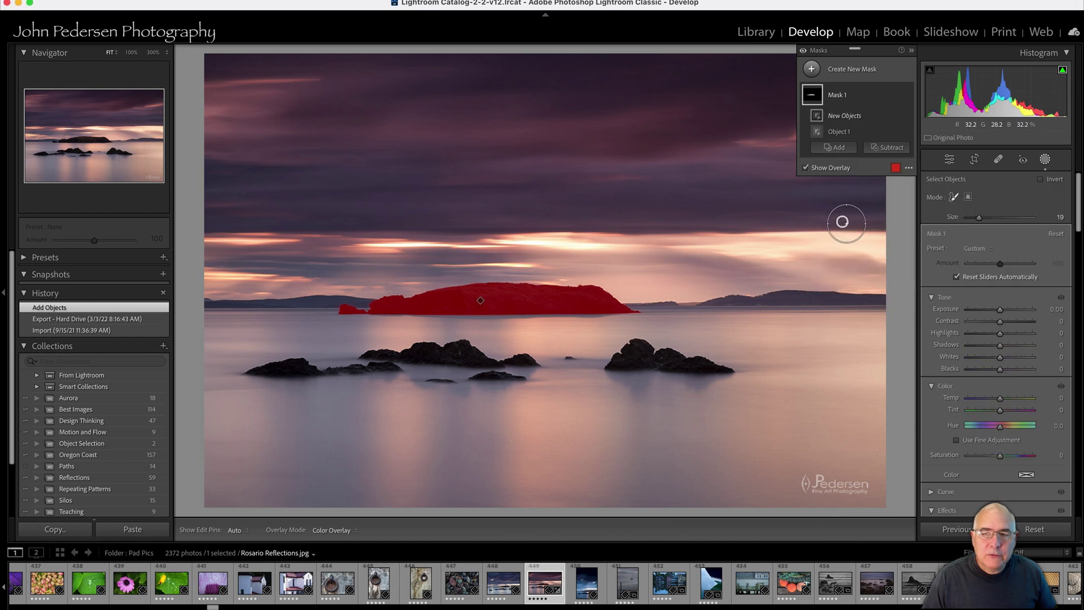
{"action": "left_click", "coordinate": [718, 370]}
{"action": "mouse_move", "coordinate": [717, 369]}
{"action": "left_mouse_down"}
{"action": "mouse_move", "coordinate": [622, 353]}
{"action": "mouse_move", "coordinate": [255, 367]}
{"action": "mouse_move", "coordinate": [440, 360]}
{"action": "mouse_move", "coordinate": [452, 371]}
{"action": "mouse_move", "coordinate": [433, 372]}
{"action": "left_mouse_up"}
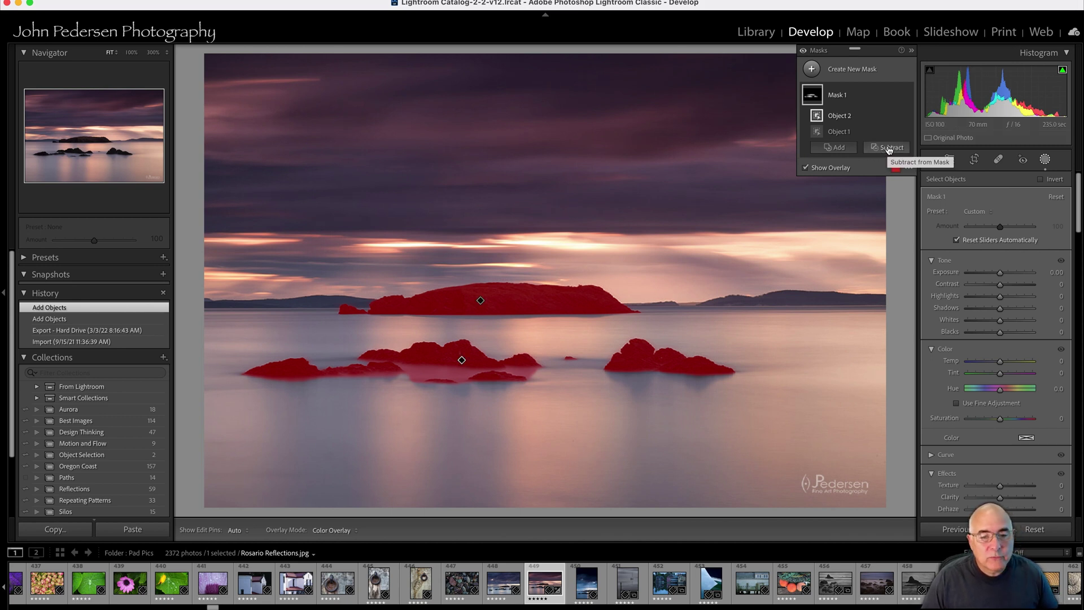
Erase the stray water between the foreground rocks with a Subtract brush at Flow 70, Feather 50
{"action": "left_click", "coordinate": [888, 149]}
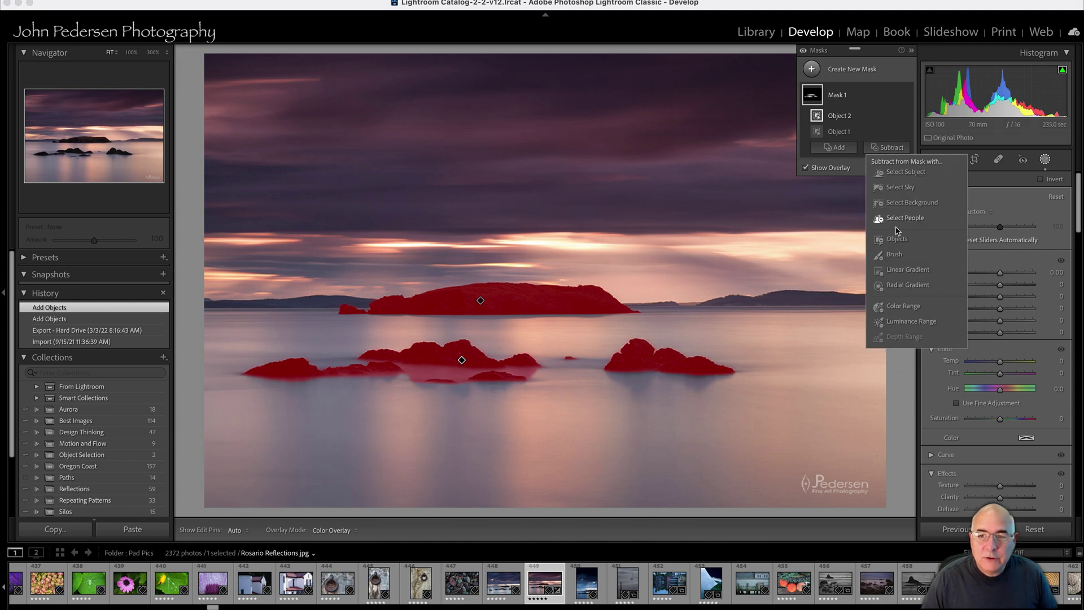
{"action": "left_click", "coordinate": [896, 254]}
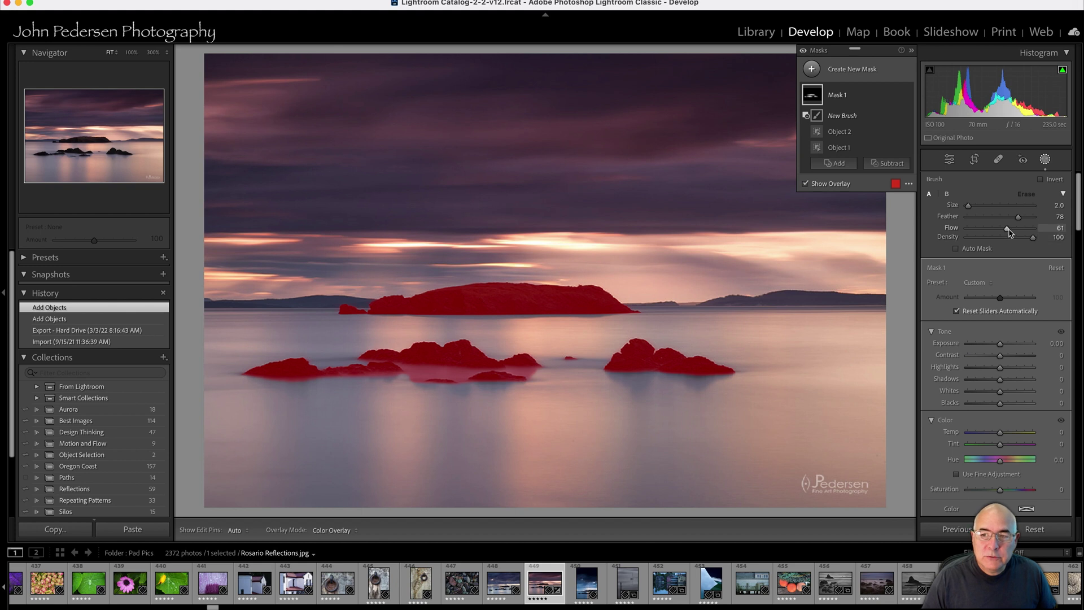
{"action": "mouse_move", "coordinate": [1007, 229]}
{"action": "left_mouse_down"}
{"action": "mouse_move", "coordinate": [1014, 217]}
{"action": "mouse_move", "coordinate": [1000, 217]}
{"action": "left_mouse_up"}
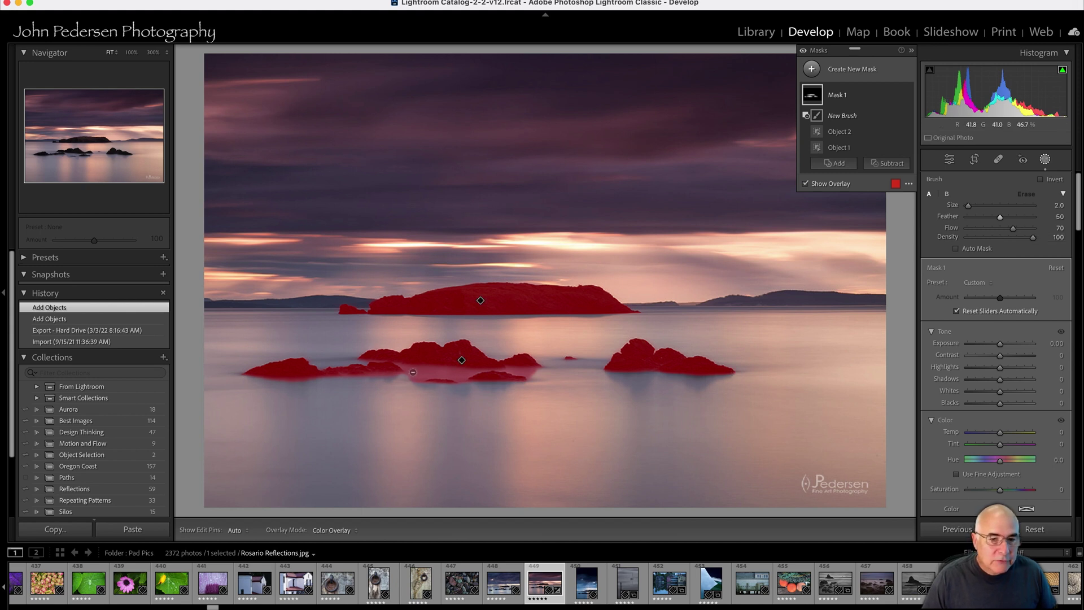
{"action": "key", "text": "h"}
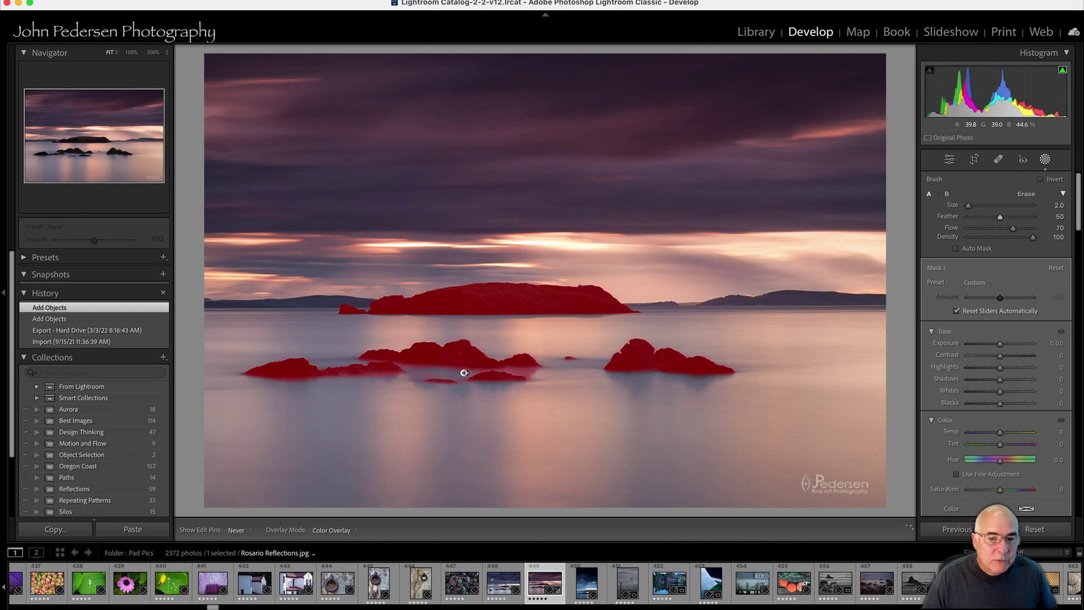
{"action": "left_click_drag", "start_coordinate": [481, 372], "coordinate": [490, 372]}
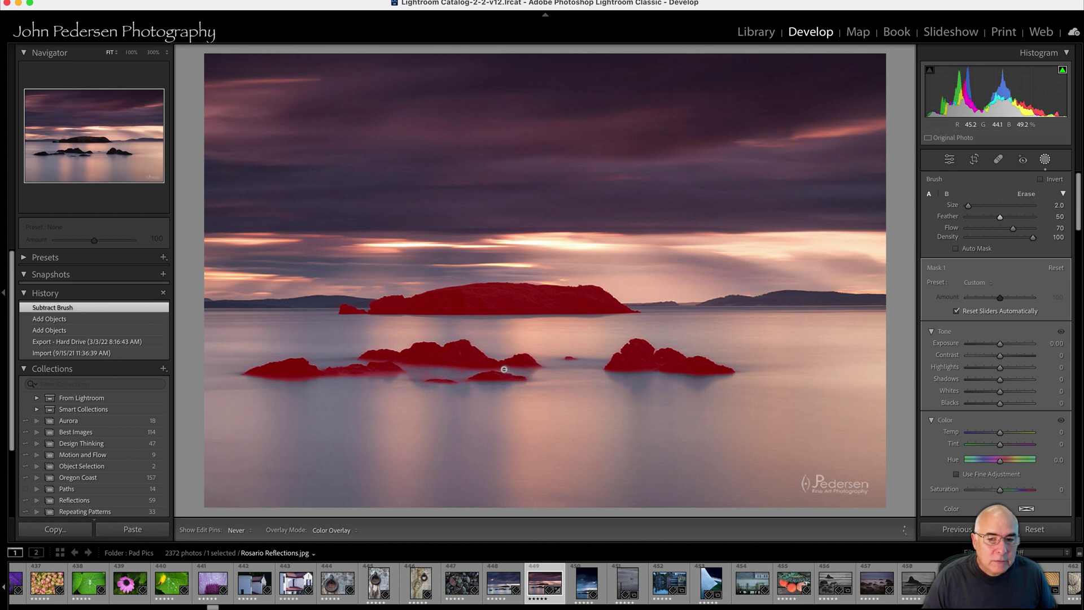
{"action": "left_click", "coordinate": [504, 369]}
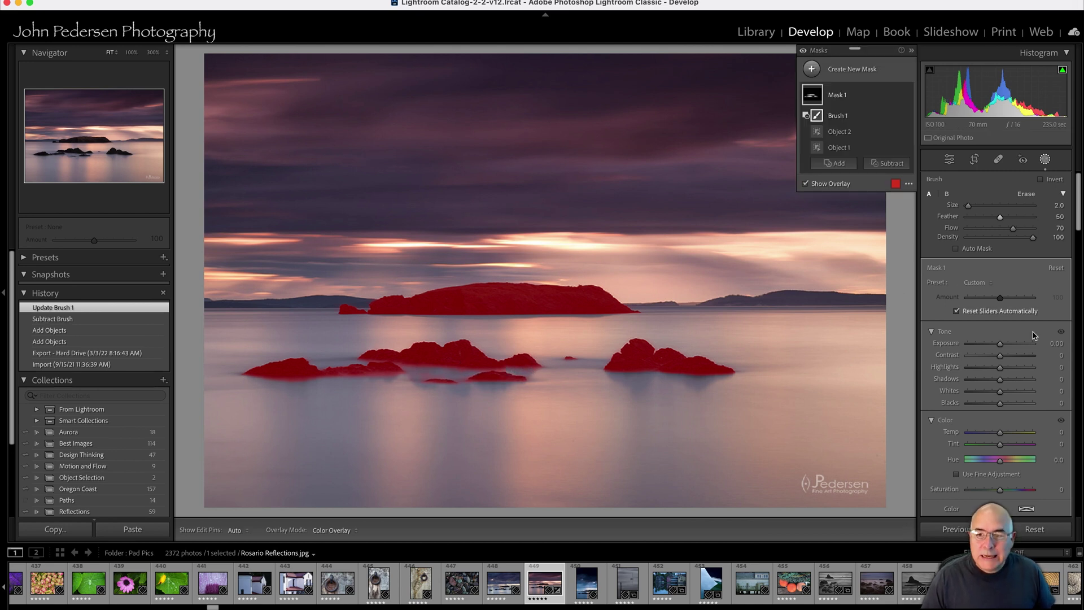
Raise Mask 1's Shadows slider to about 45 to brighten the rocks and island
{"action": "mouse_move", "coordinate": [1000, 380]}
{"action": "left_mouse_down"}
{"action": "mouse_move", "coordinate": [1017, 378]}
{"action": "mouse_move", "coordinate": [970, 378]}
{"action": "mouse_move", "coordinate": [1014, 381]}
{"action": "left_mouse_up"}
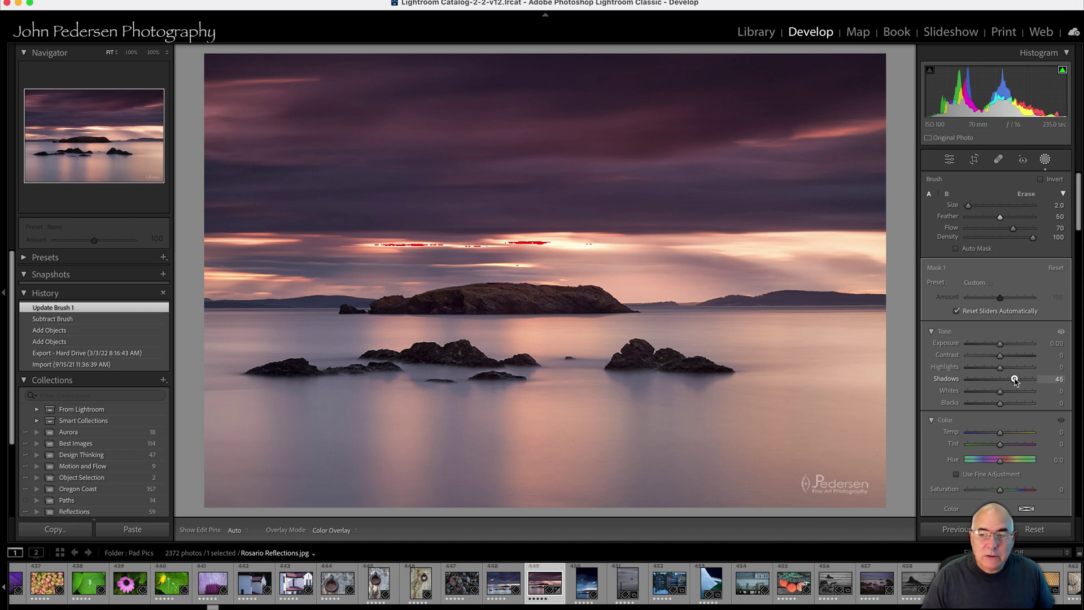
{"action": "left_click_drag", "start_coordinate": [1014, 381], "coordinate": [1015, 380]}
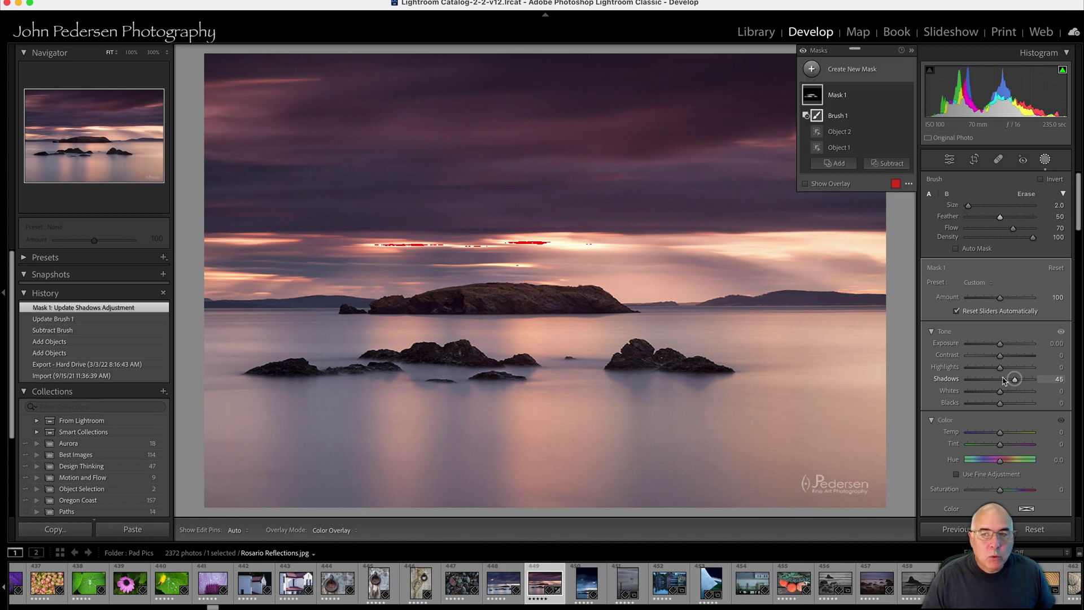